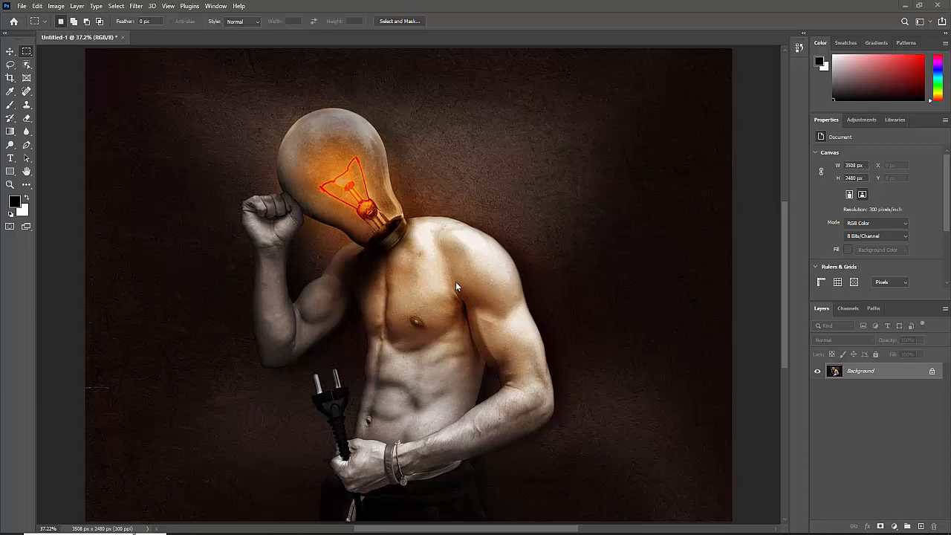
# - Start a horizontal text line beside the figure's raised arm and clear the stray Tamil character from it
pyautogui.click(10, 160)
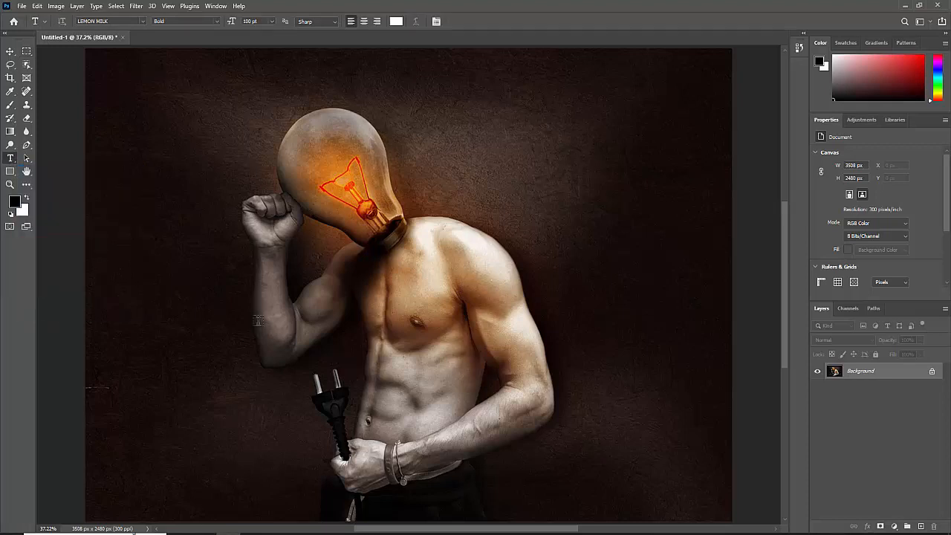
pyautogui.click(240, 278)
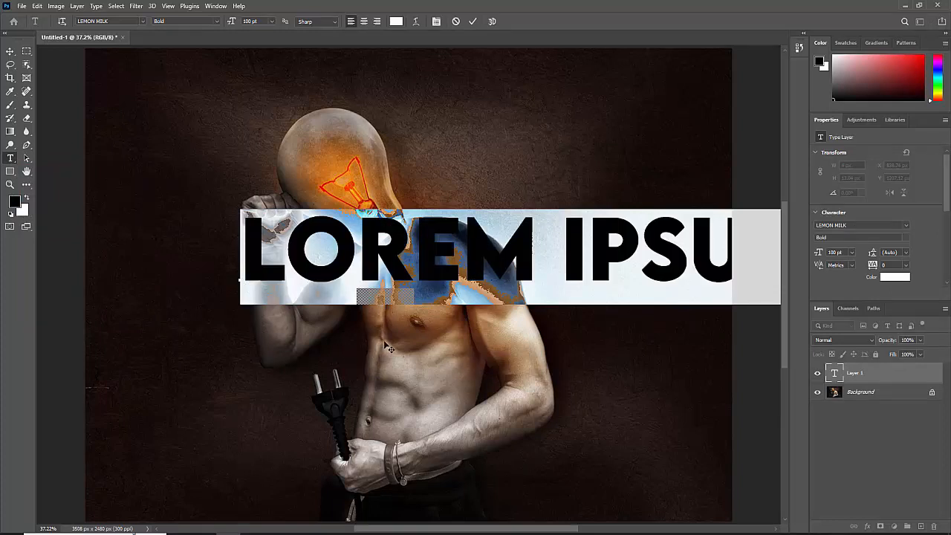
pyautogui.write('ට')
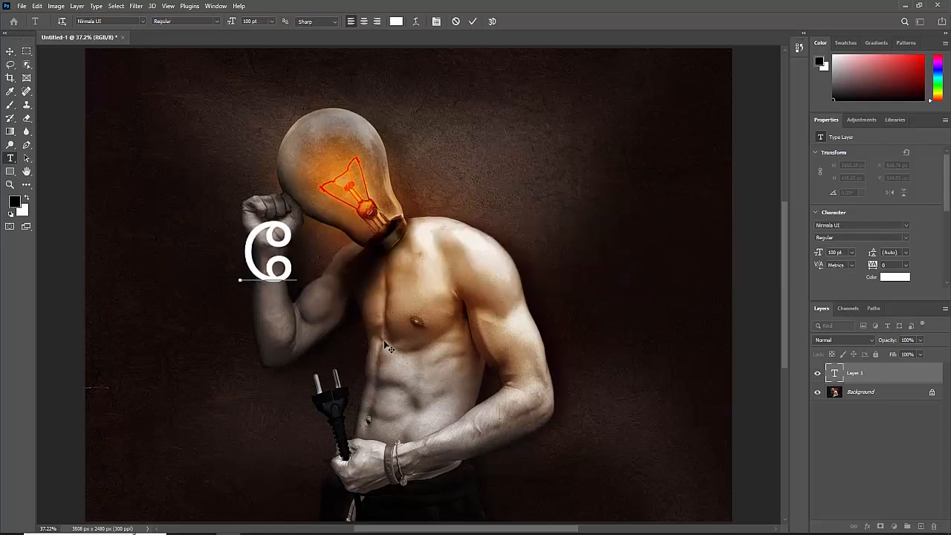
pyautogui.press('BackSpace')
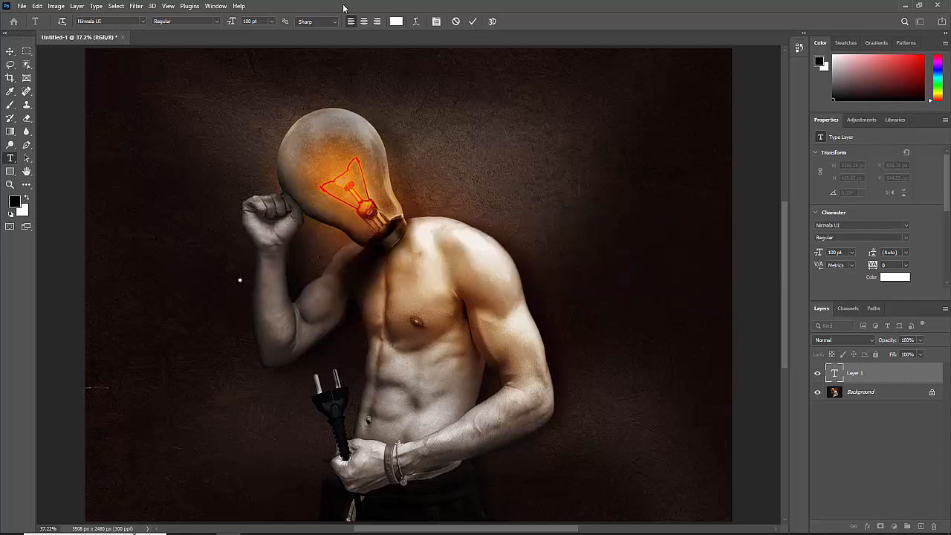
# - Switch the input language to English (United States) and set the text font to LEMON MILK Bold
pyautogui.click(132, 22)
pyautogui.write('එතු')
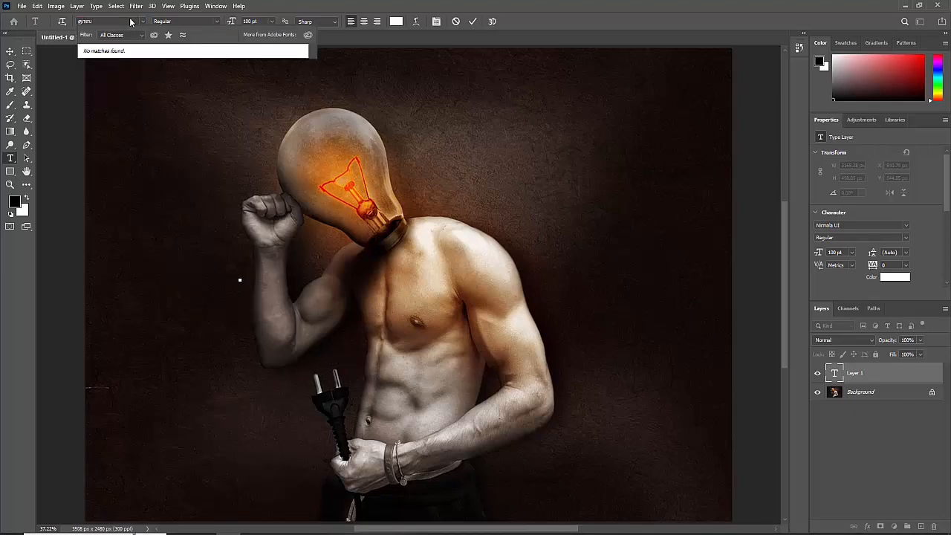
pyautogui.press('BackSpace')
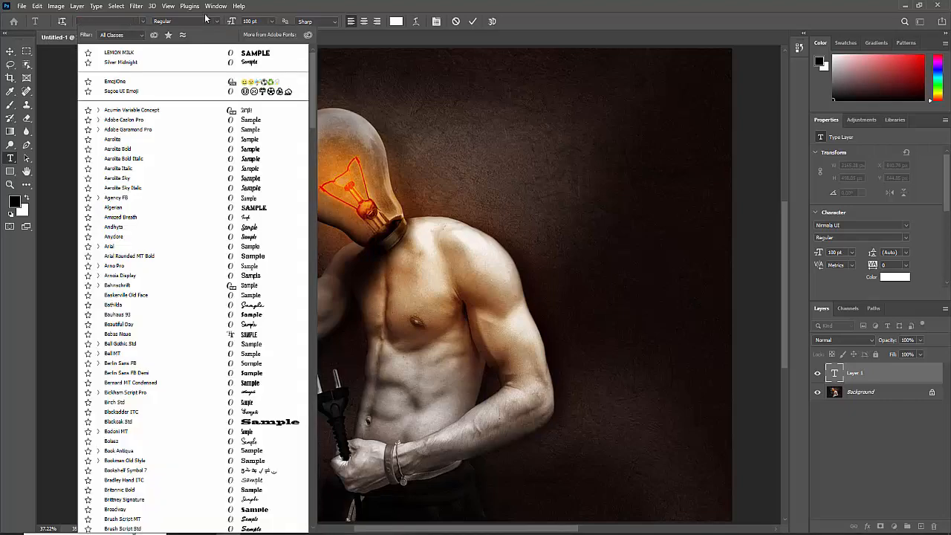
pyautogui.click(885, 534)
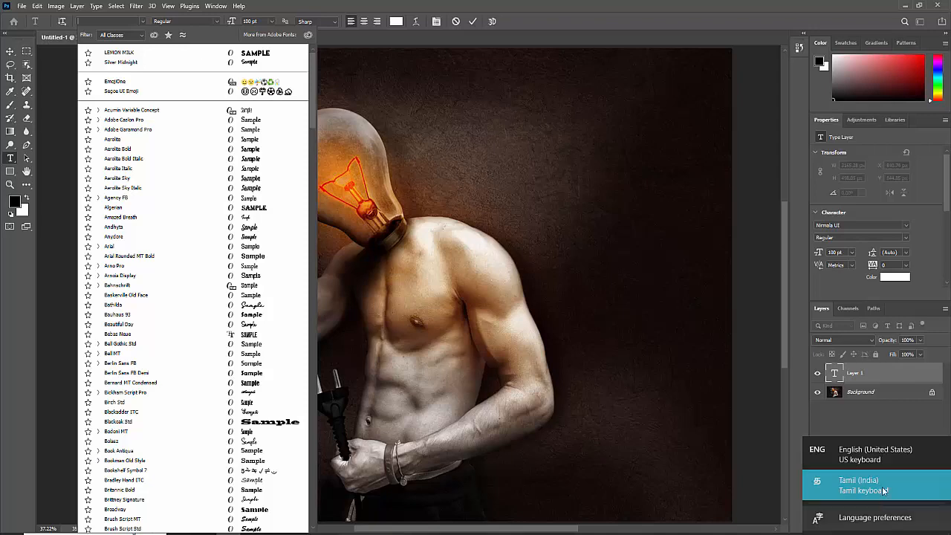
pyautogui.click(885, 455)
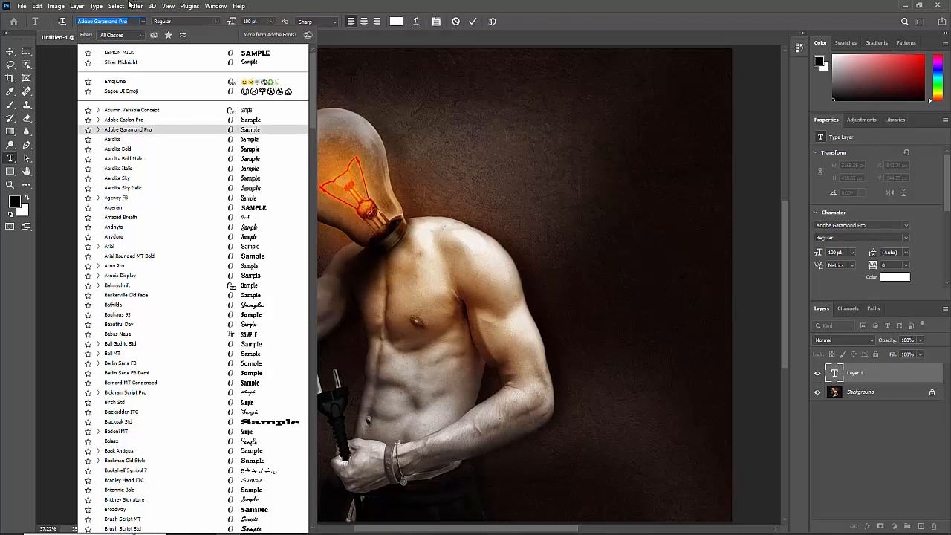
pyautogui.write('lemon')
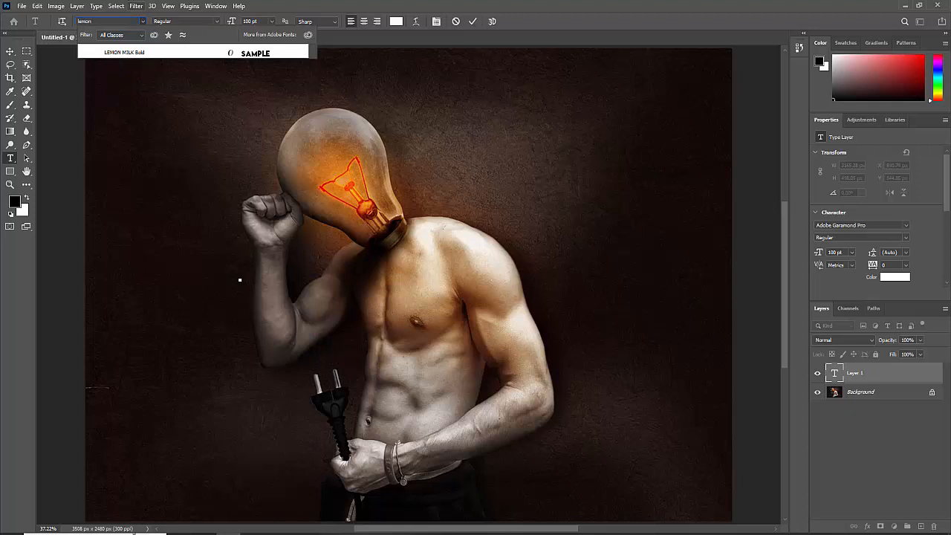
pyautogui.click(153, 54)
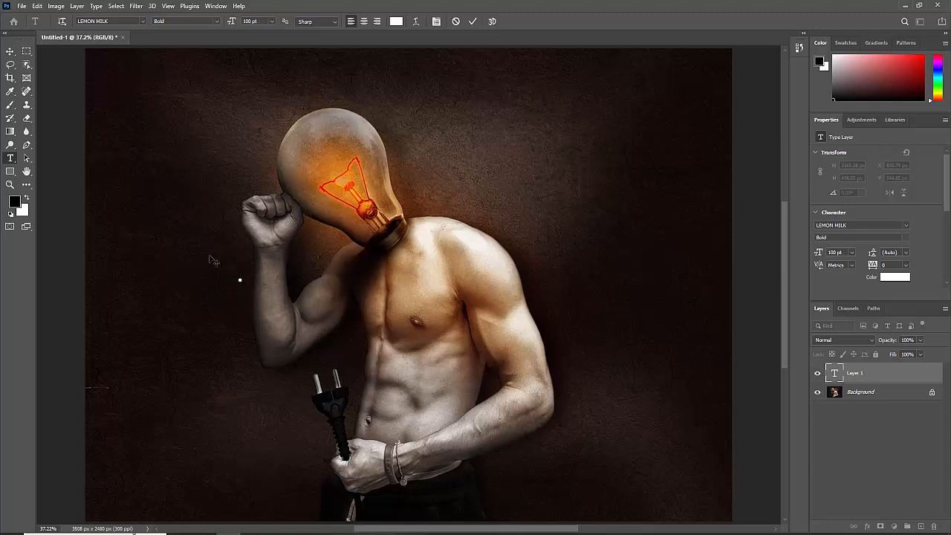
# - Enter SHOCKED? as the text and commit it
pyautogui.write('SHOCK')
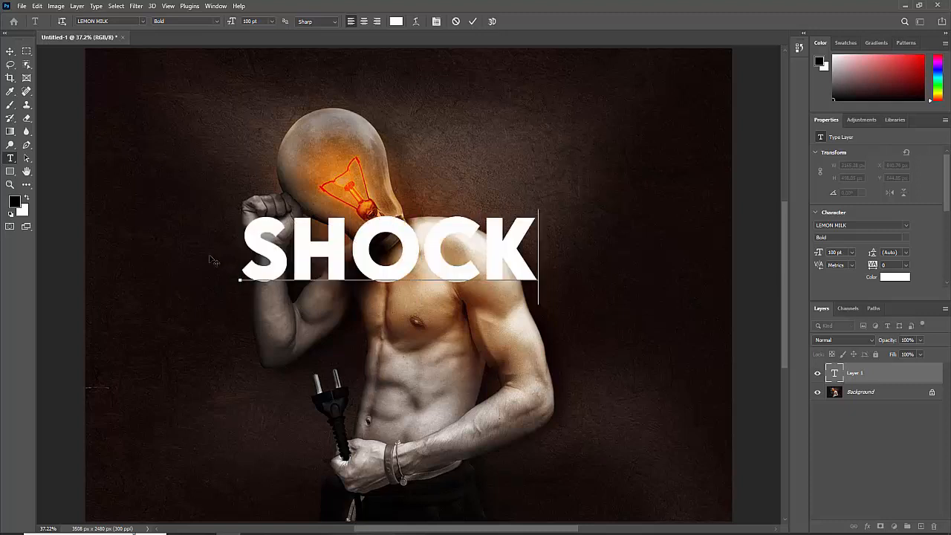
pyautogui.write('ED')
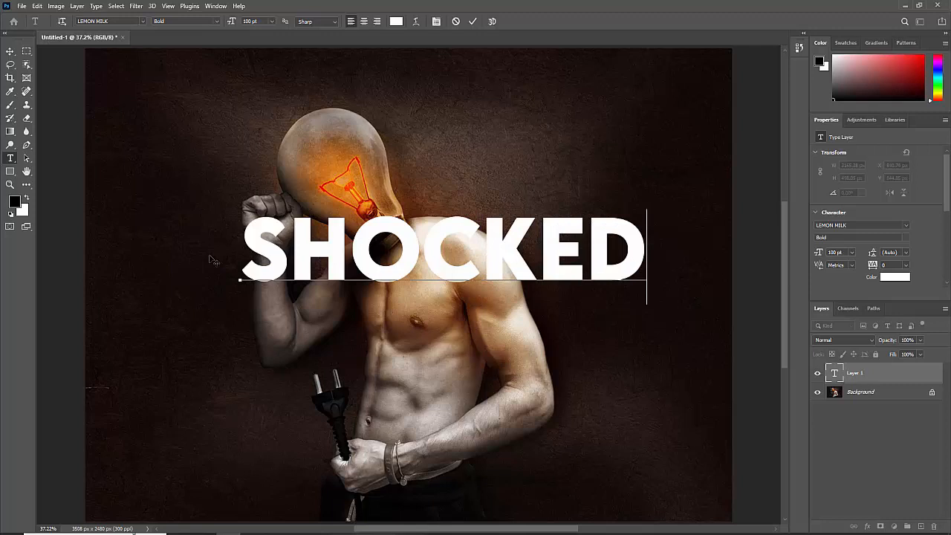
pyautogui.write('?')
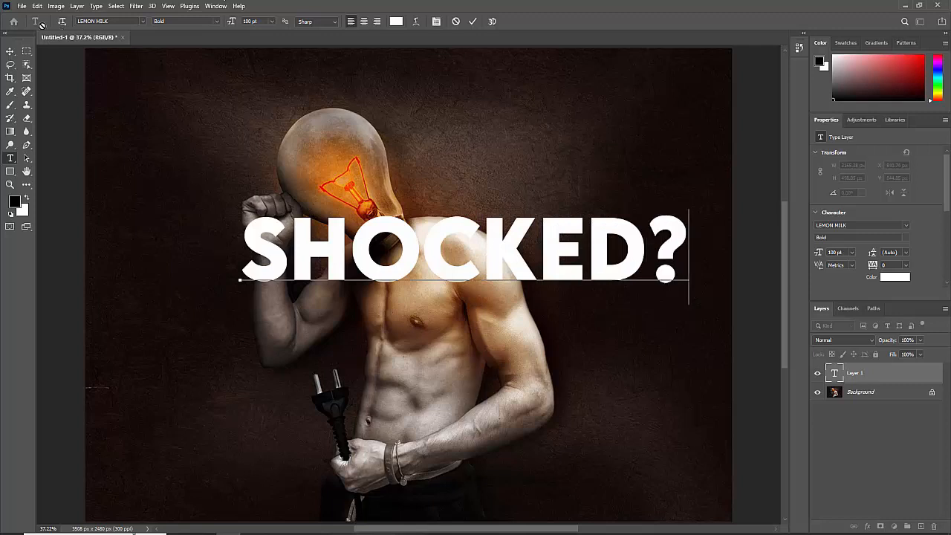
pyautogui.click(10, 51)
# - Scale the SHOCKED? text to about 131% and centre it across the canvas over the figure's neck and shoulders
pyautogui.hotkey('ctrl', 't')
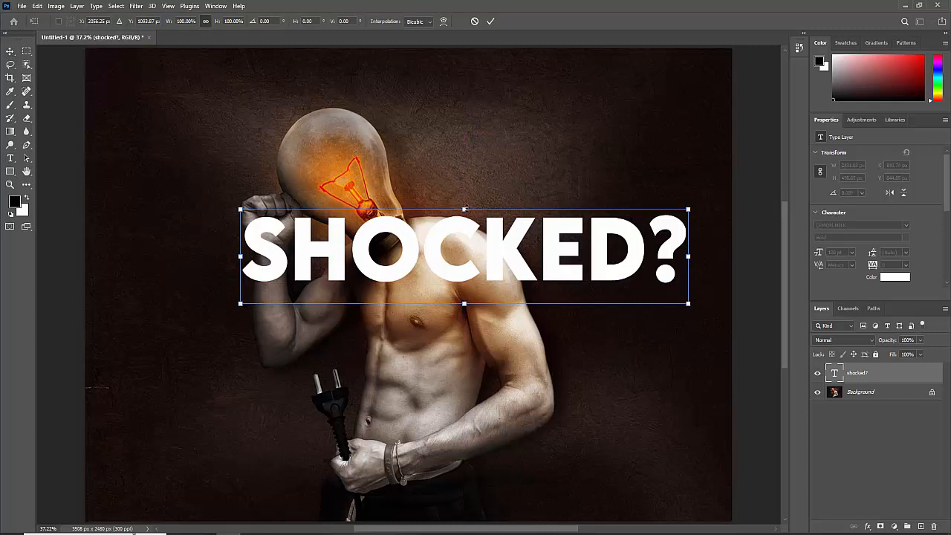
pyautogui.moveTo(463, 209); pyautogui.dragTo(466, 169)
pyautogui.moveTo(511, 213); pyautogui.dragTo(465, 213)
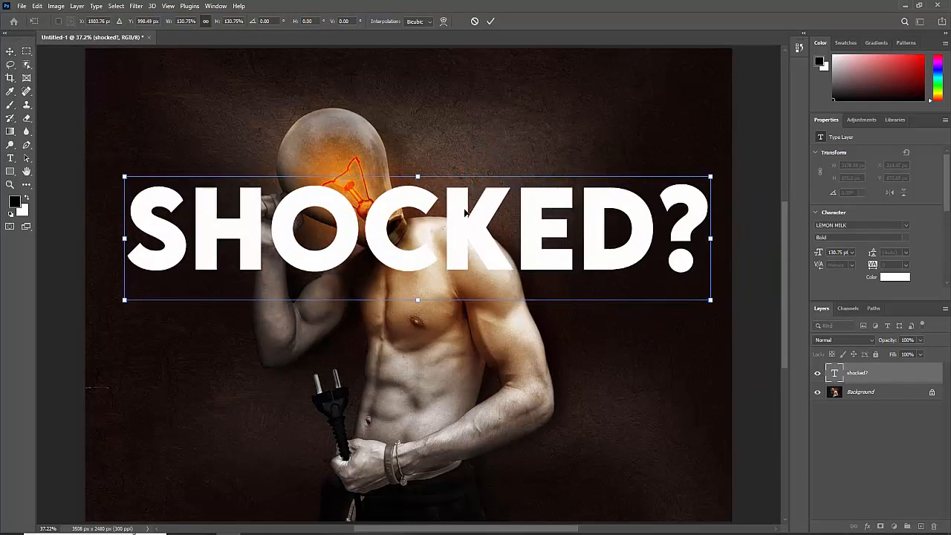
pyautogui.press('Return')
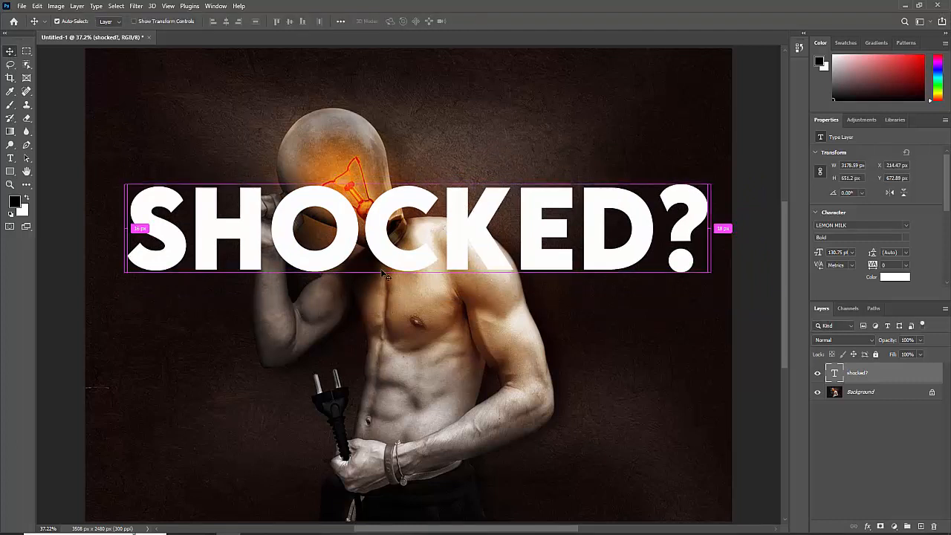
# - Rotate the SHOCKED? text to about -13.4° so it rises diagonally across the figure
pyautogui.press('t')
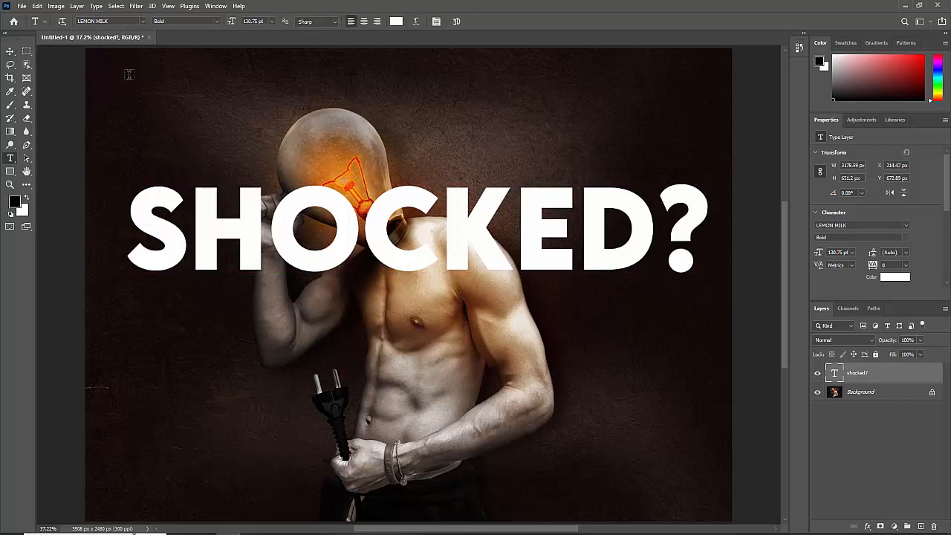
pyautogui.click(11, 51)
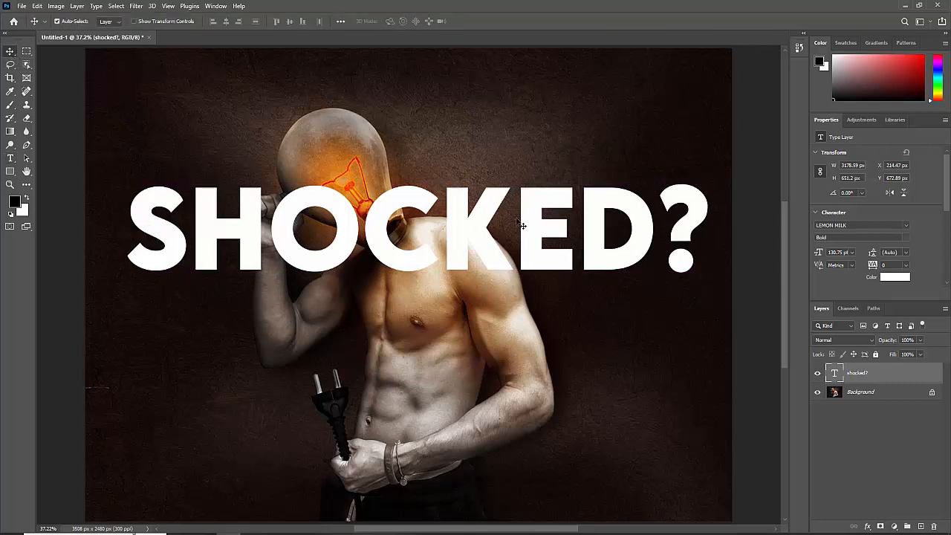
pyautogui.hotkey('ctrl', 't')
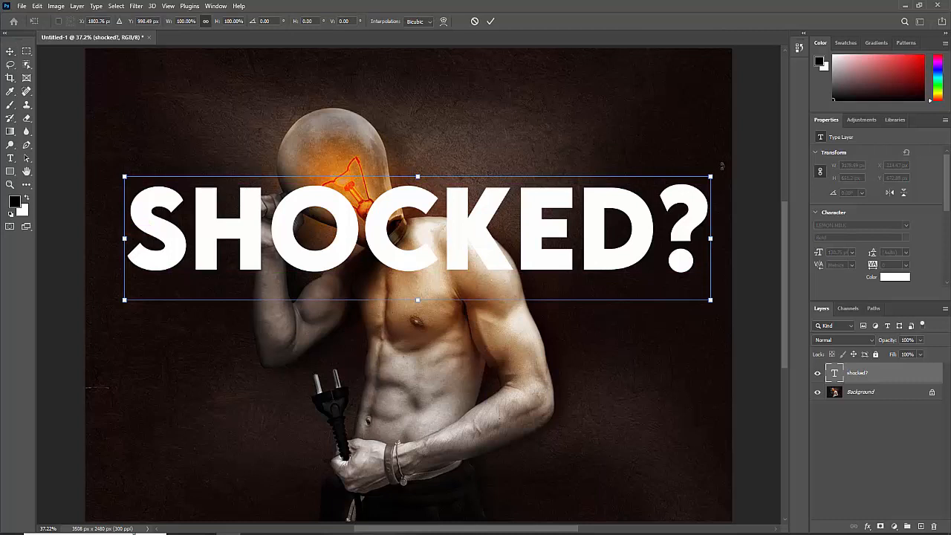
pyautogui.moveTo(722, 165); pyautogui.dragTo(698, 94)
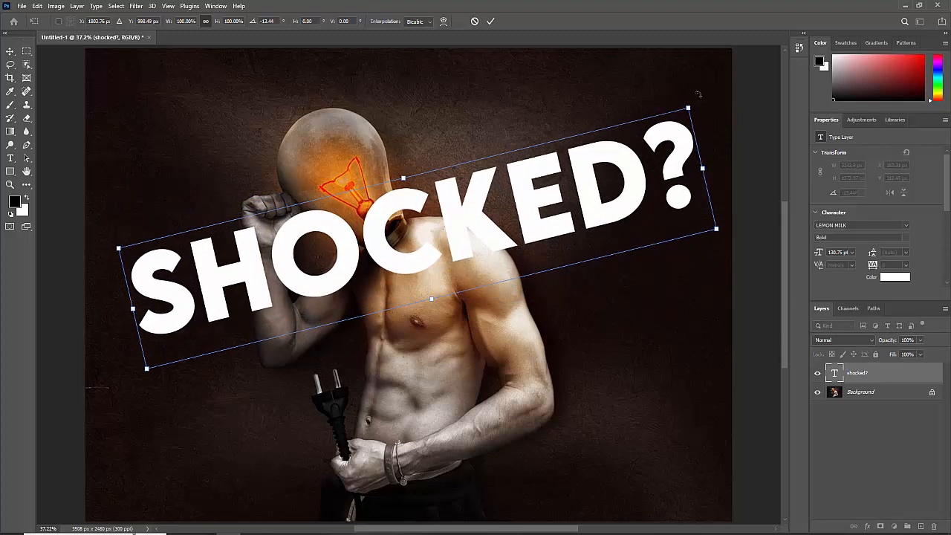
pyautogui.press('Return')
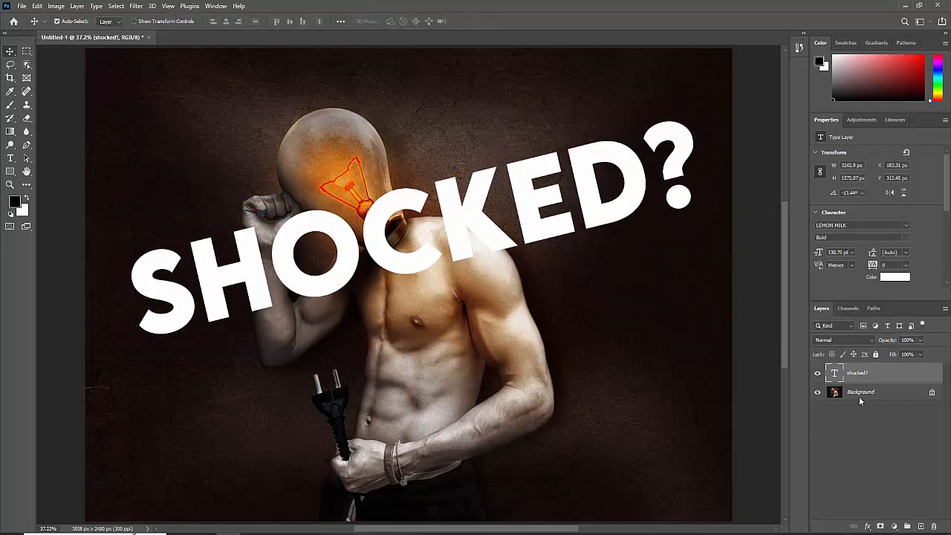
# - Duplicate the Background layer and move the copy above the shocked? text layer
pyautogui.click(860, 396)
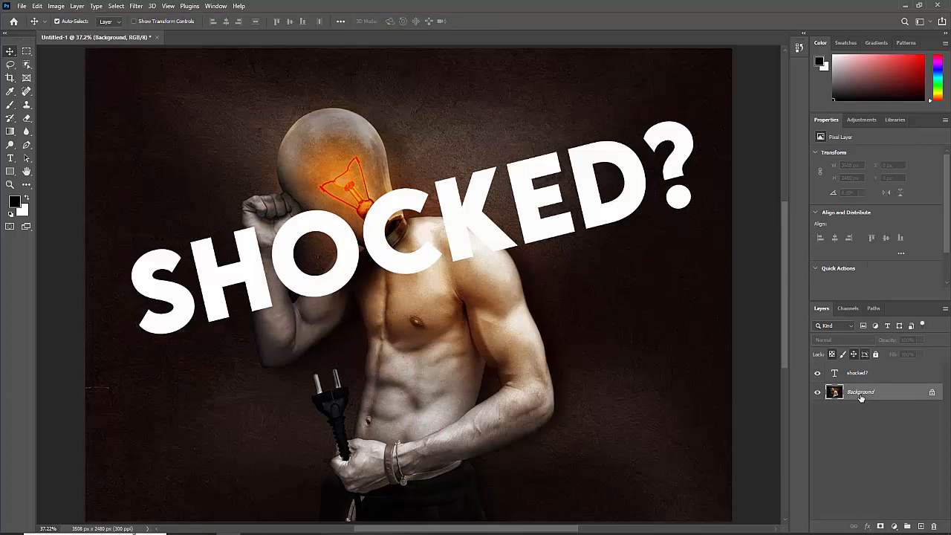
pyautogui.press('ctrl')
pyautogui.hotkey('ctrl', 'j')
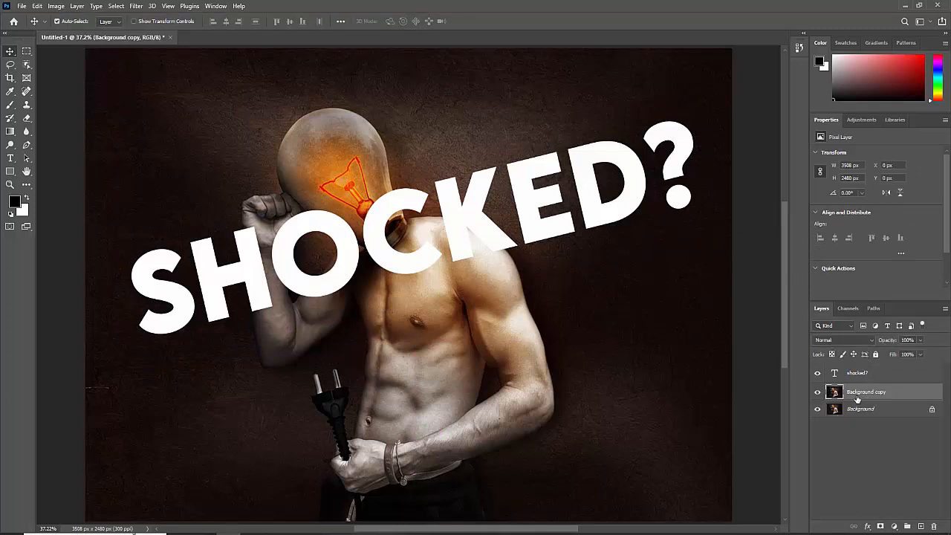
pyautogui.moveTo(863, 398); pyautogui.dragTo(889, 368)
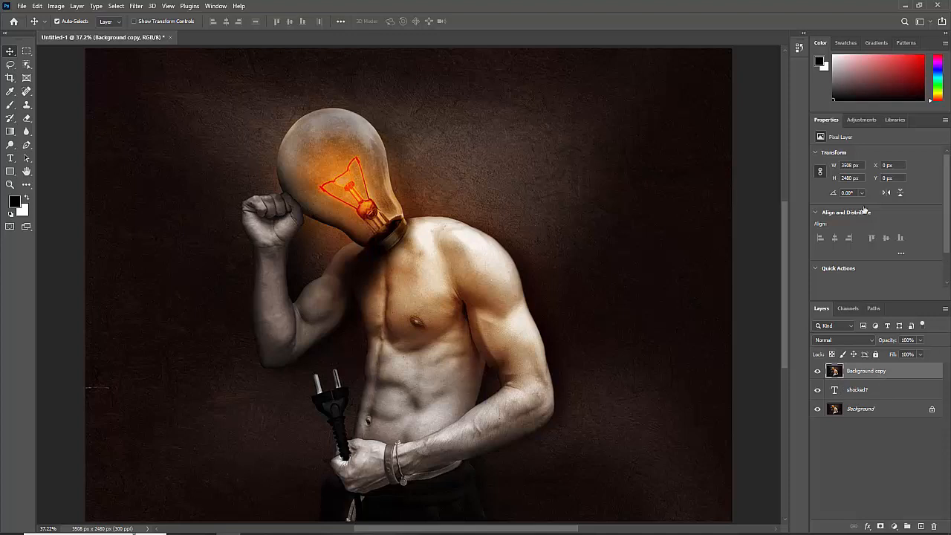
# - Select the bulb-headed figure on the Background copy layer with the automatic Subject selection
pyautogui.click(117, 6)
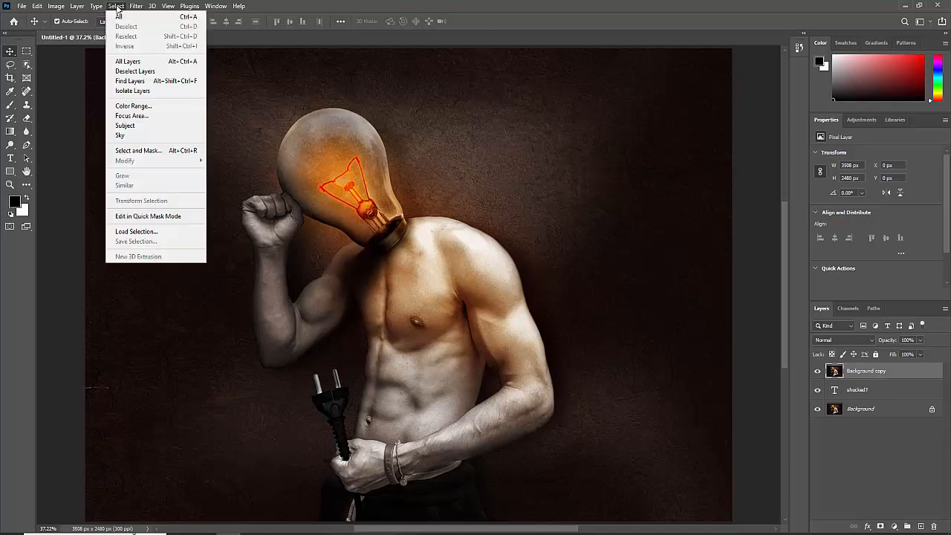
pyautogui.click(170, 132)
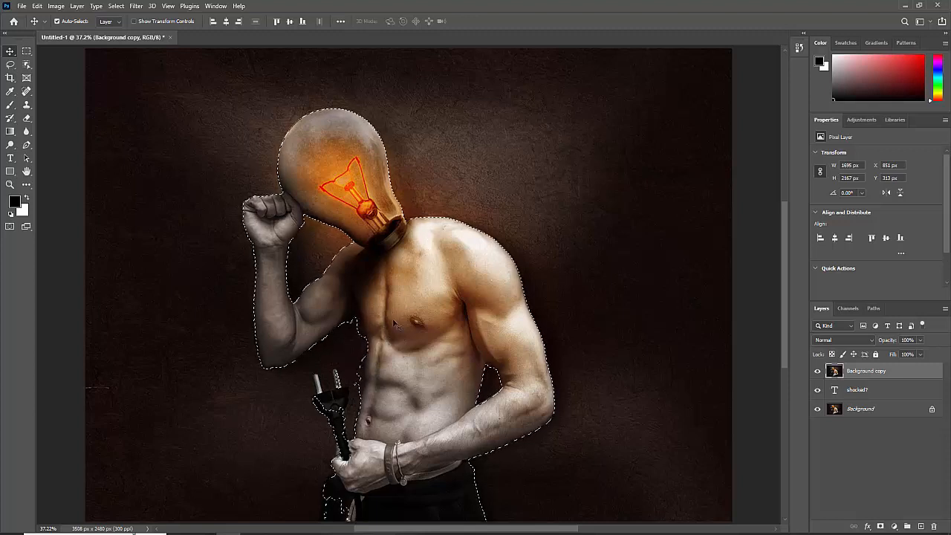
pyautogui.click(10, 65)
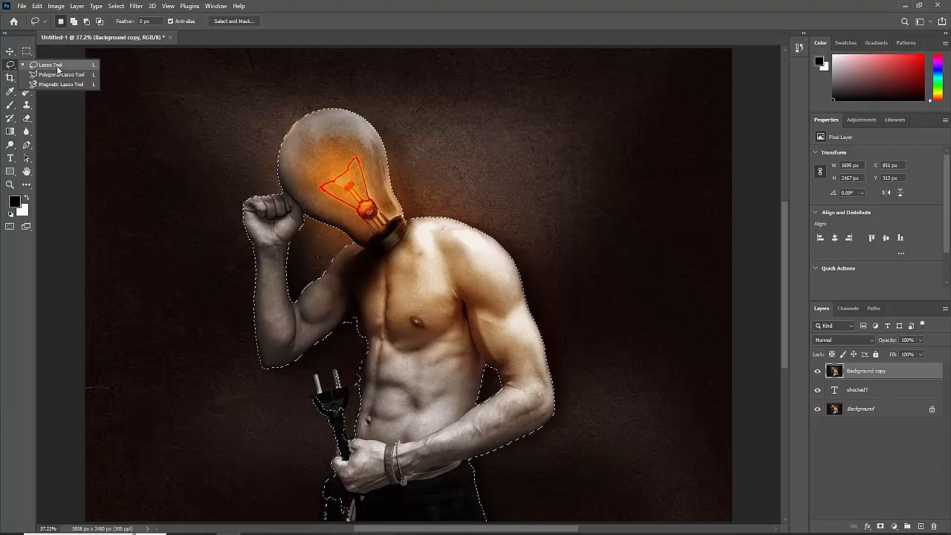
pyautogui.click(56, 66)
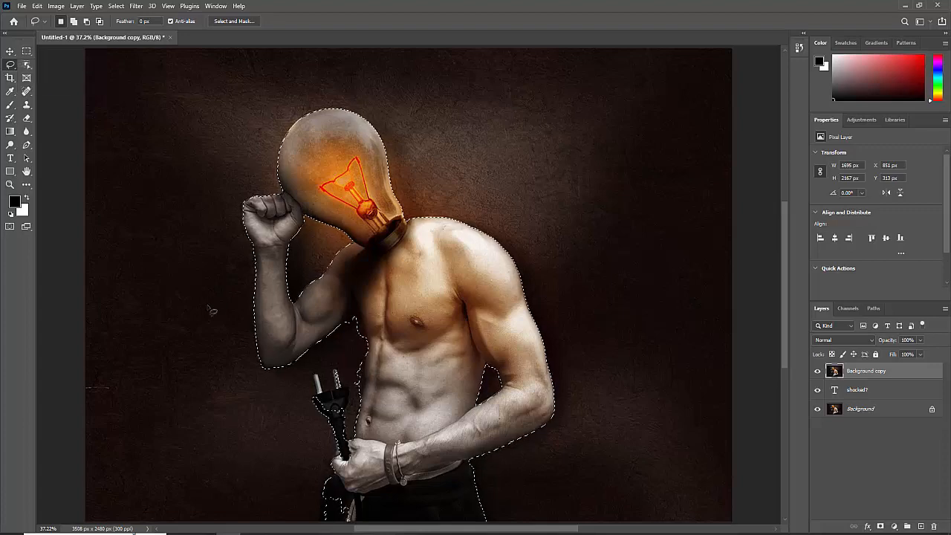
pyautogui.moveTo(329, 417); pyautogui.dragTo(343, 401)
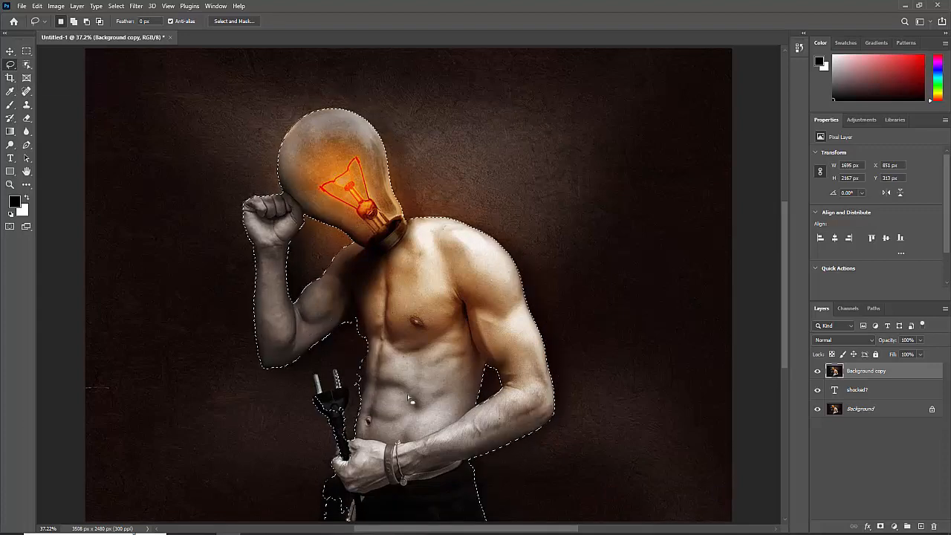
pyautogui.click(28, 52)
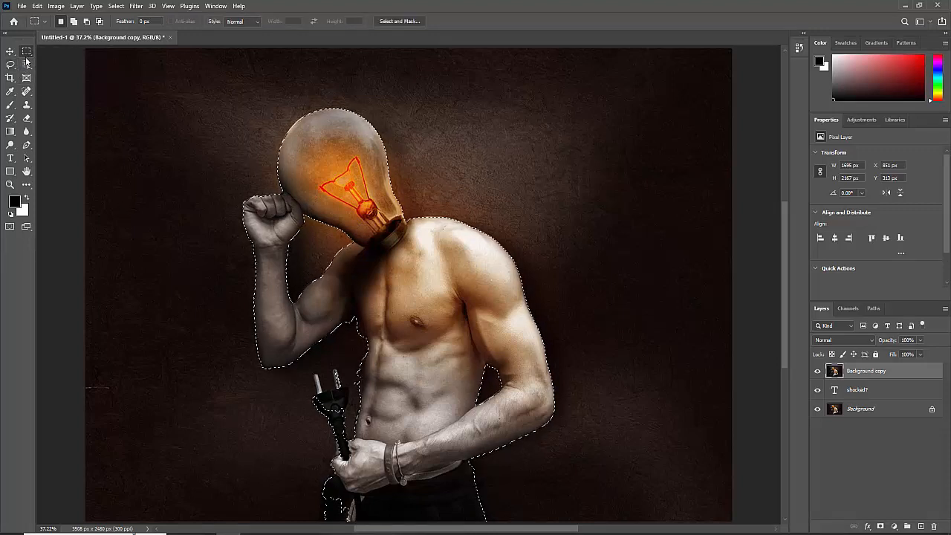
# - Refine the selection with the Quick Selection tool, including the whole plug and subtracting the dark area below the hand holding it
pyautogui.click(26, 65)
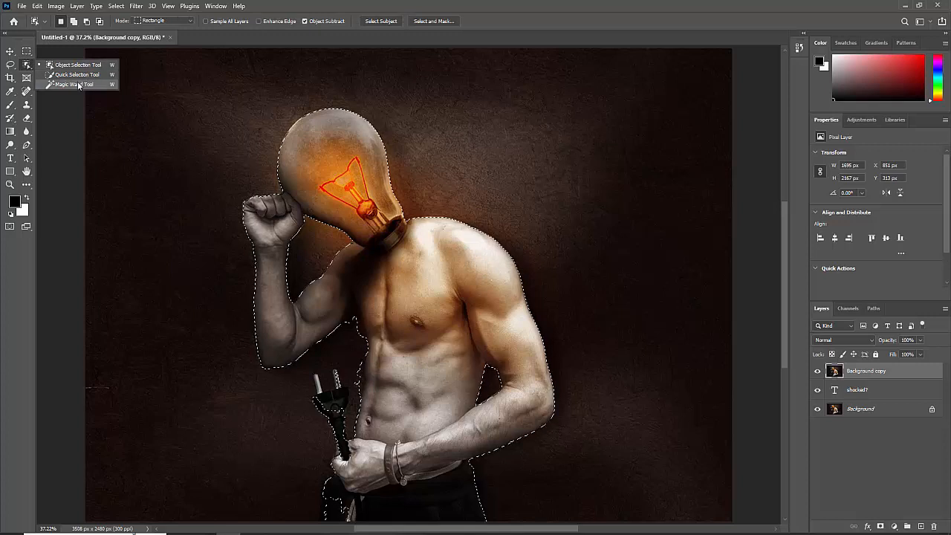
pyautogui.click(77, 75)
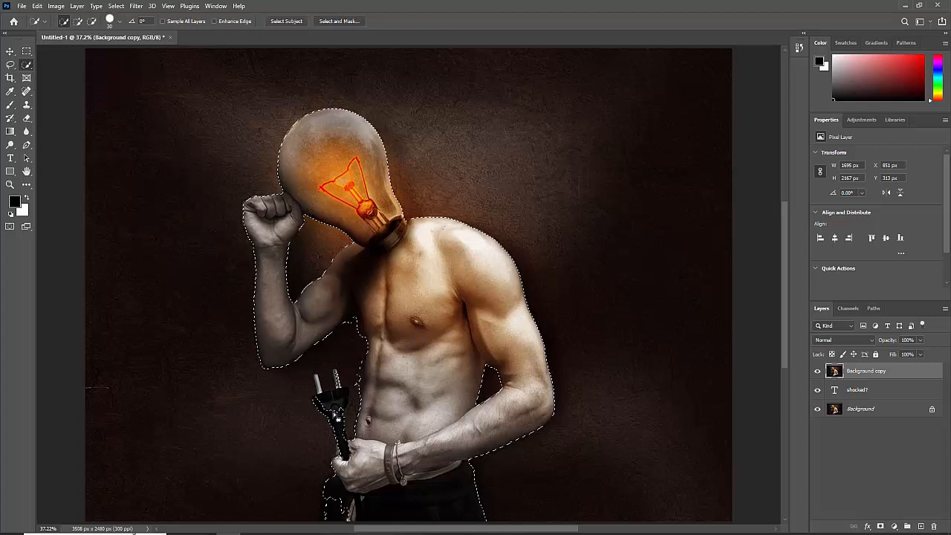
pyautogui.press('alt')
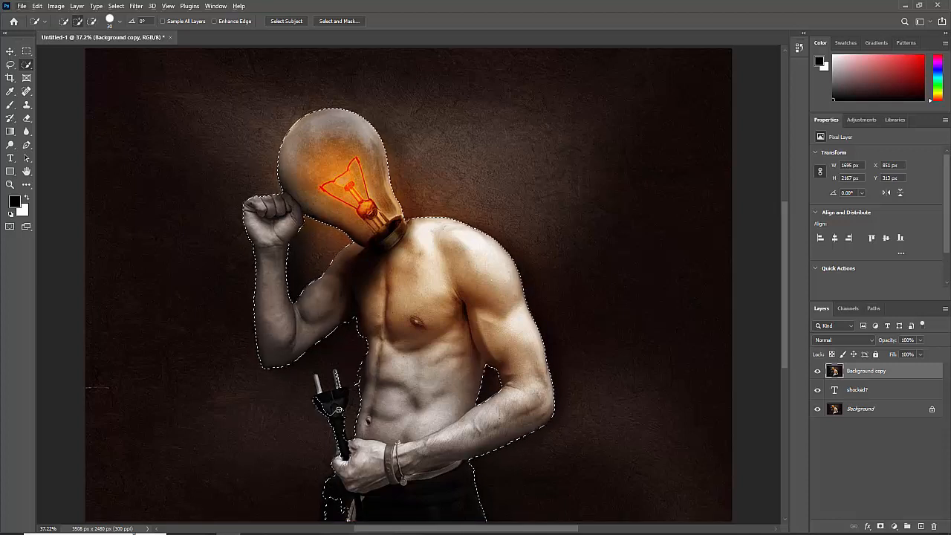
pyautogui.moveTo(340, 405); pyautogui.dragTo(340, 393)
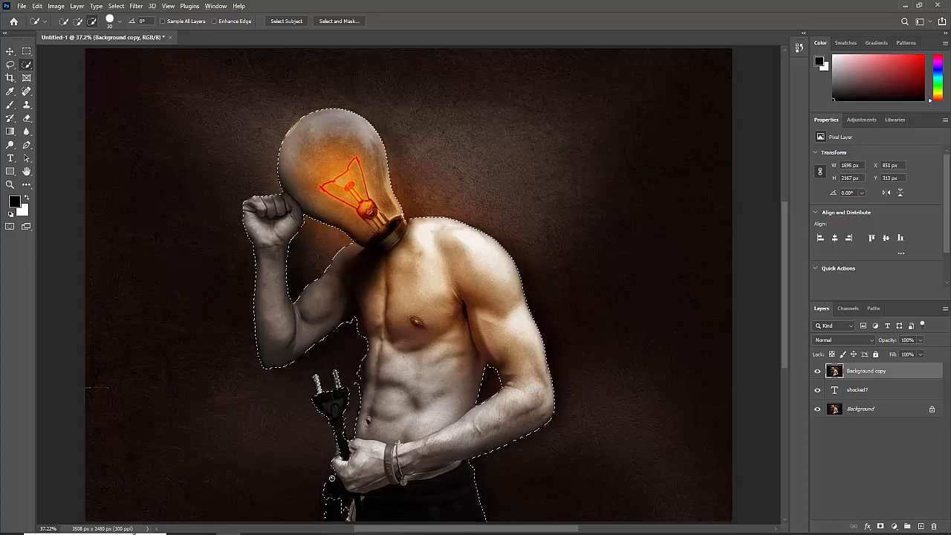
pyautogui.moveTo(336, 493); pyautogui.dragTo(332, 483)
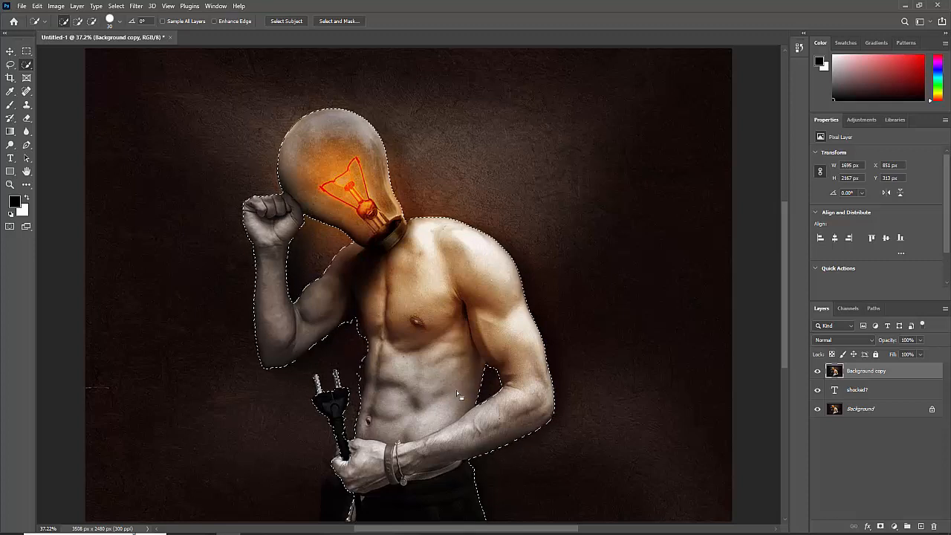
# - Mask the Background copy layer from the selection and give it a drop shadow with 30 px distance, 18% spread and 32 px size
pyautogui.click(881, 526)
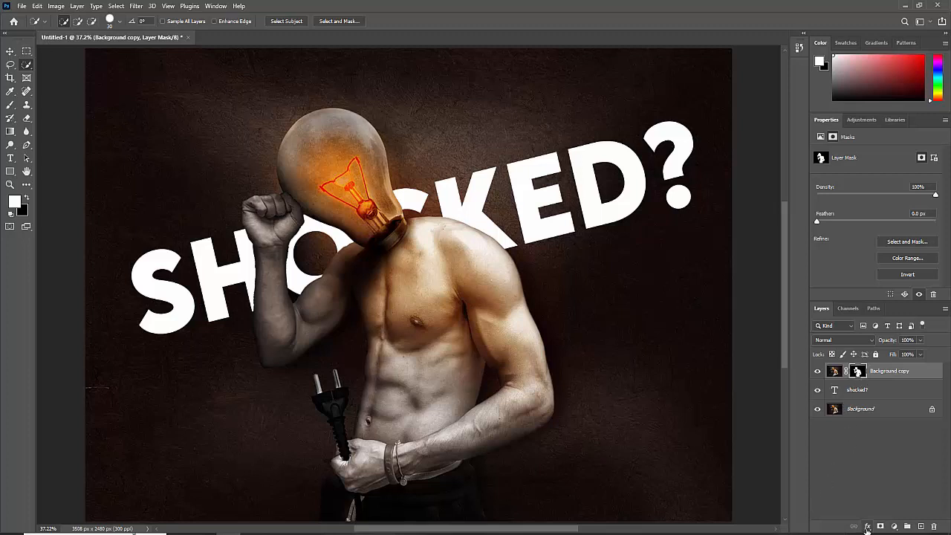
pyautogui.click(868, 528)
pyautogui.click(875, 524)
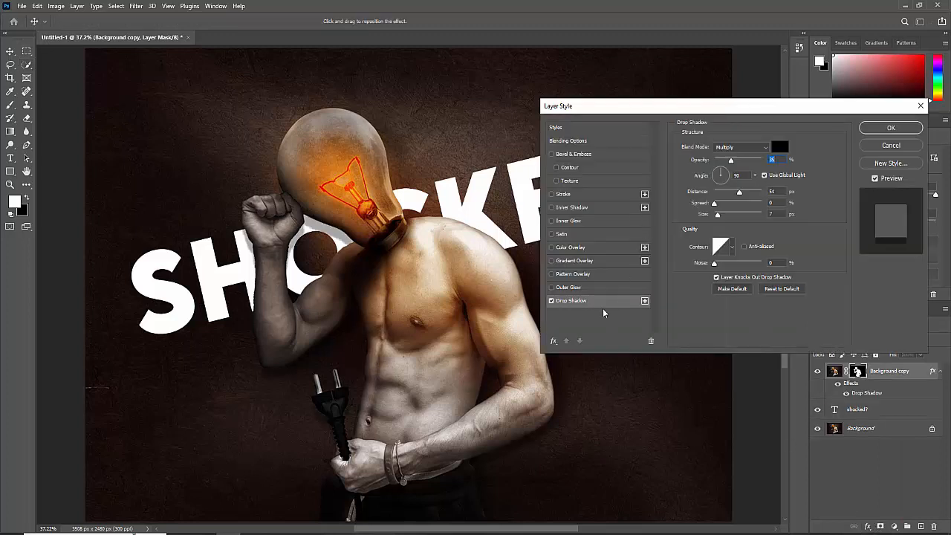
pyautogui.moveTo(739, 192); pyautogui.dragTo(730, 193)
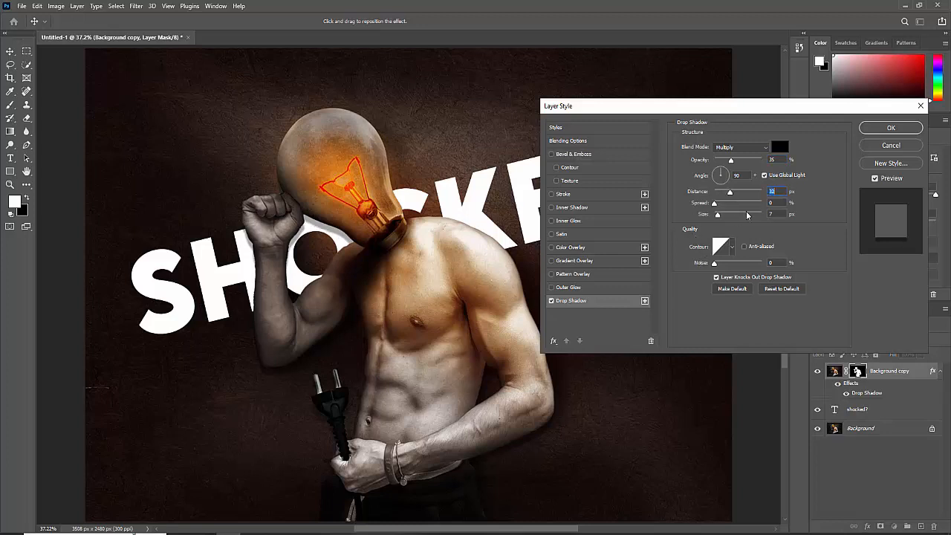
pyautogui.moveTo(715, 203)
pyautogui.mouseDown()
pyautogui.moveTo(733, 218)
pyautogui.moveTo(723, 217)
pyautogui.mouseUp()
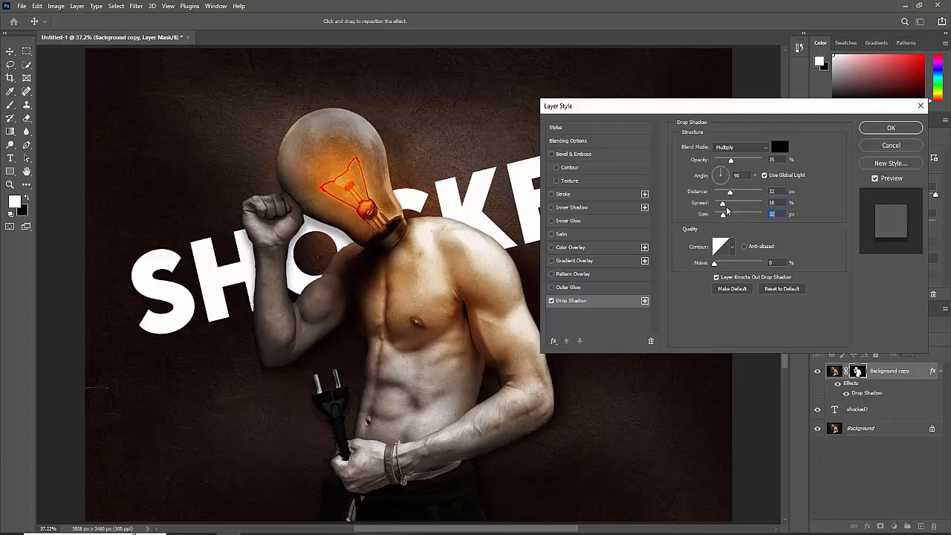
pyautogui.moveTo(730, 192); pyautogui.dragTo(732, 194)
pyautogui.click(891, 128)
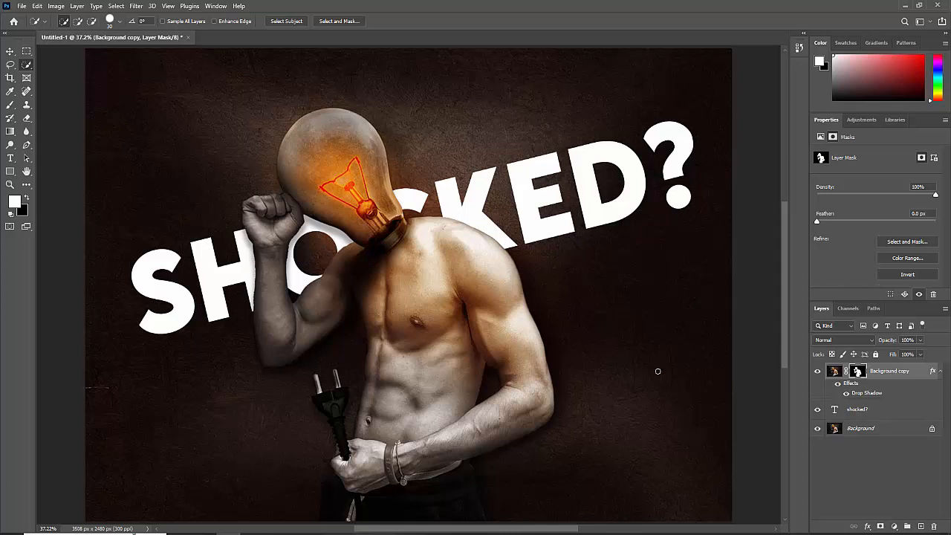
# - Apply a drop shadow to the shocked? text layer with 24 px distance and 70 px size
pyautogui.click(873, 411)
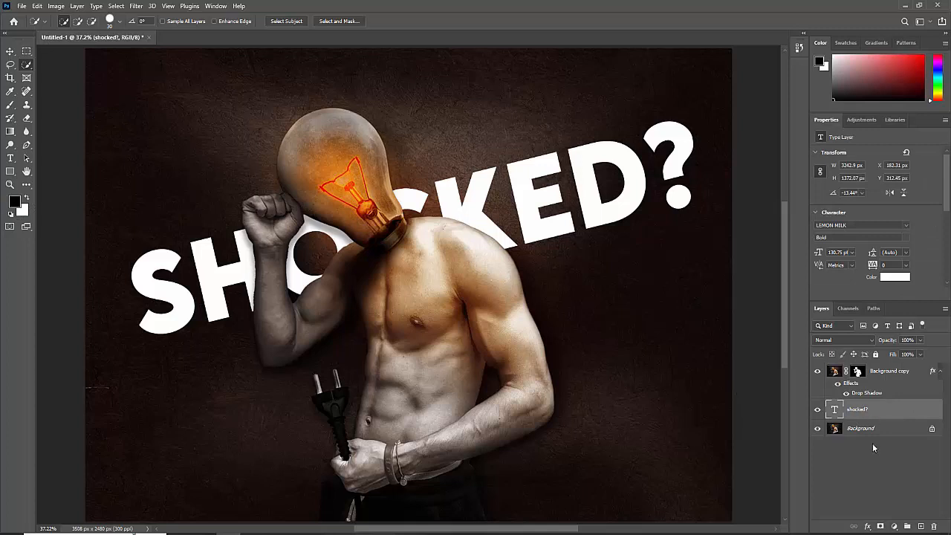
pyautogui.click(867, 526)
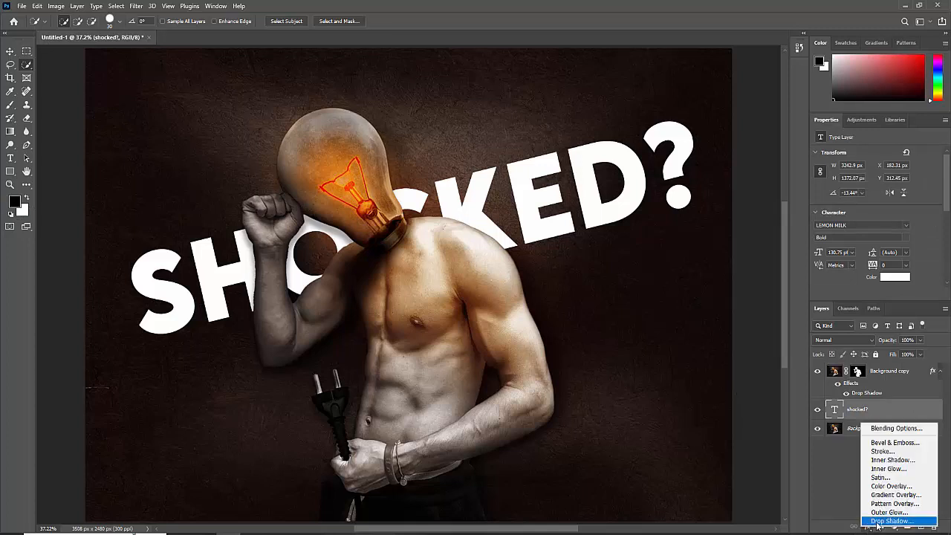
pyautogui.click(877, 523)
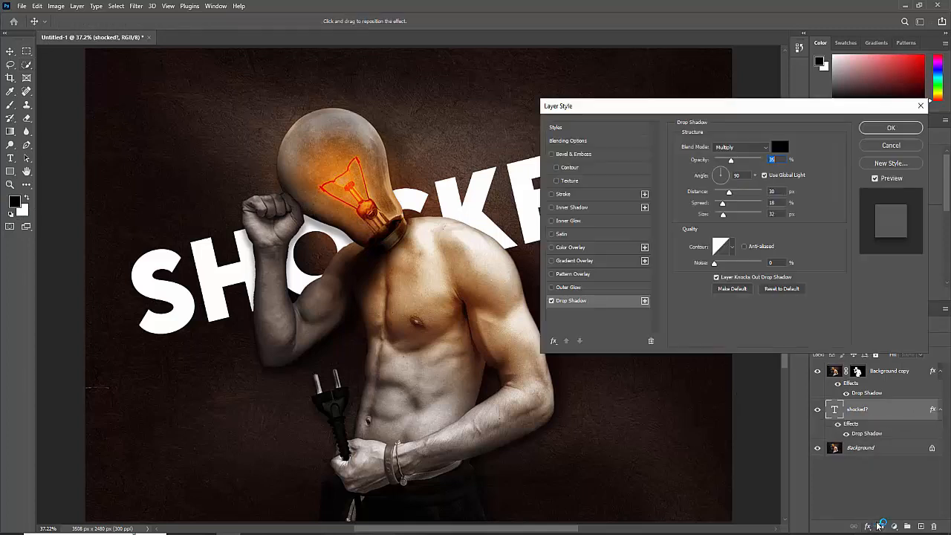
pyautogui.moveTo(673, 112); pyautogui.dragTo(799, 211)
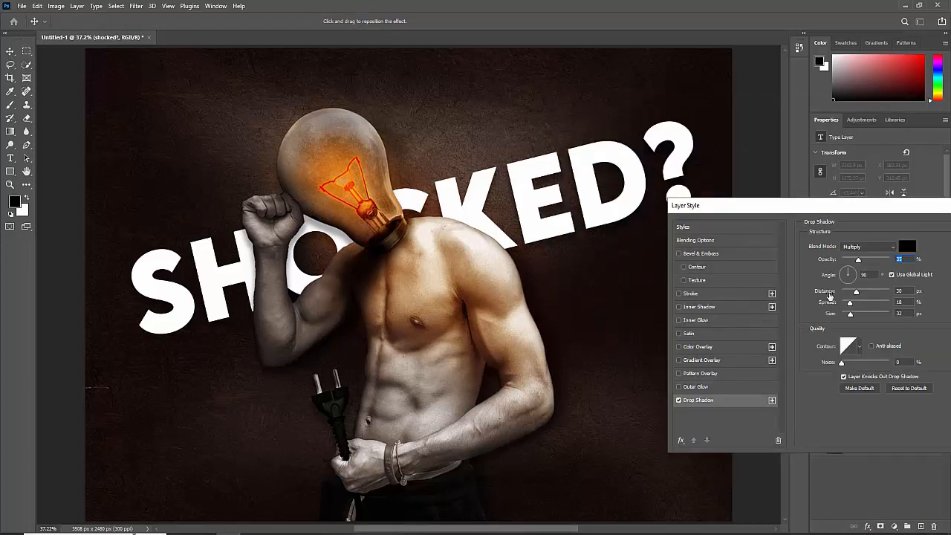
pyautogui.moveTo(851, 315); pyautogui.dragTo(852, 294)
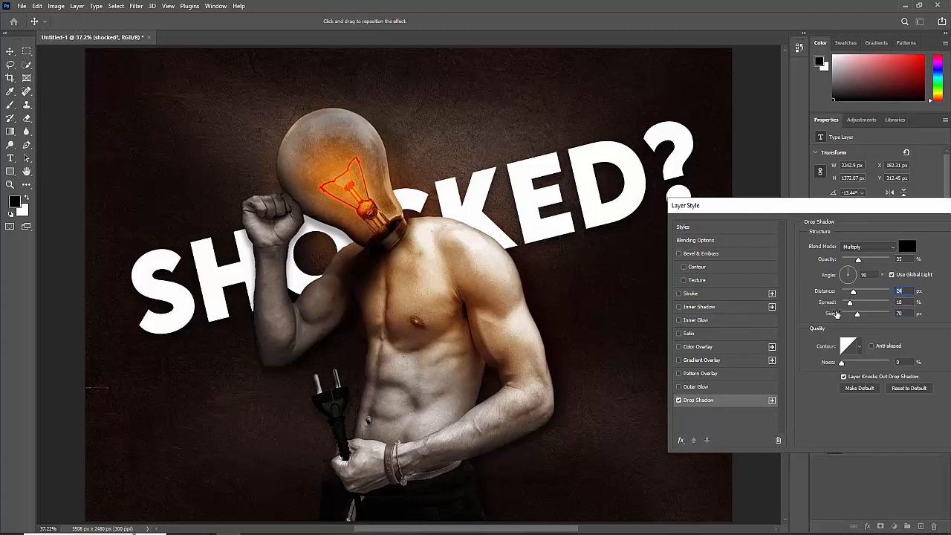
pyautogui.moveTo(861, 211); pyautogui.dragTo(730, 272)
pyautogui.click(804, 285)
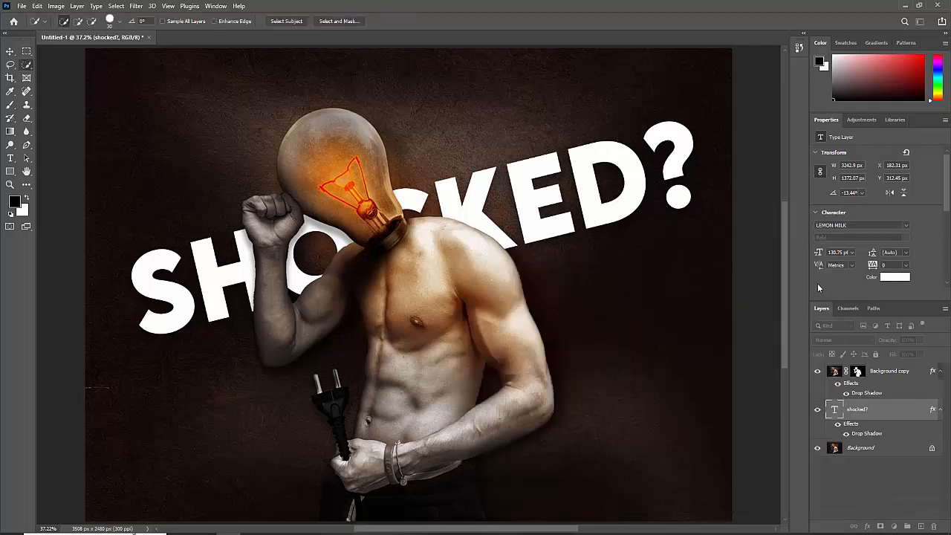